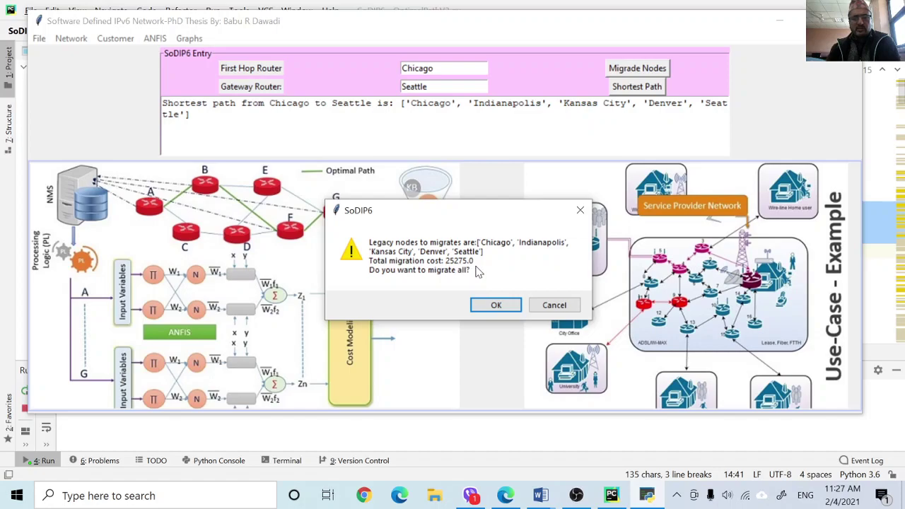
Step: Confirm migrating all legacy nodes on the shortest path from Chicago to Seattle and dismiss the completion notice
{"action": "left_click", "coordinate": [496, 304]}
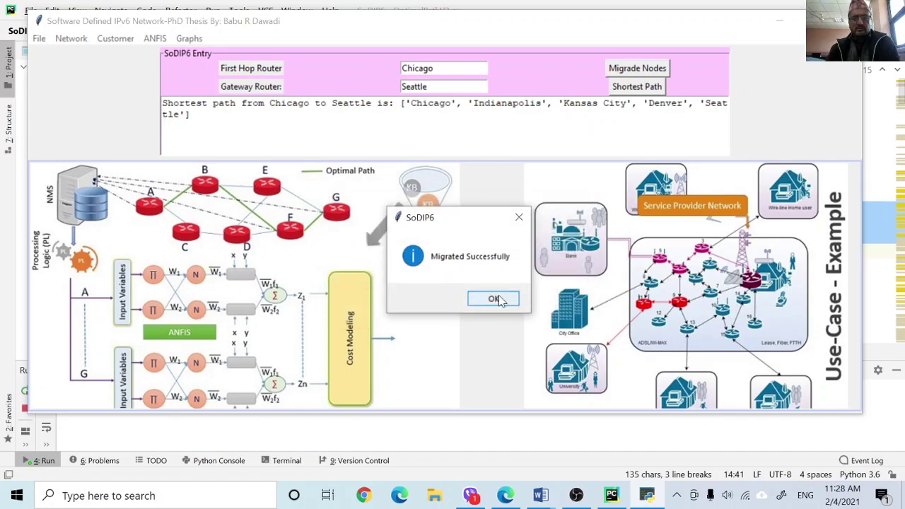
{"action": "left_click", "coordinate": [493, 299]}
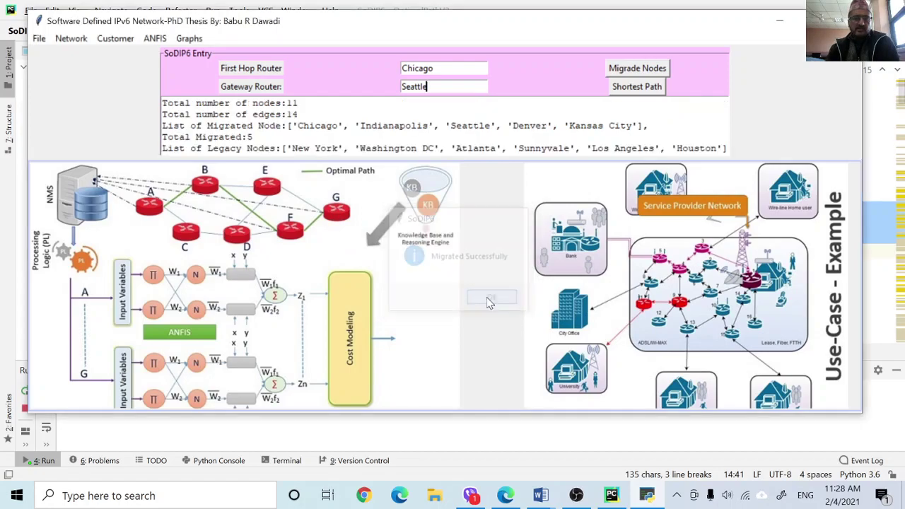
{"action": "scroll", "coordinate": [444, 125], "scroll_direction": "down", "scroll_amount": 1}
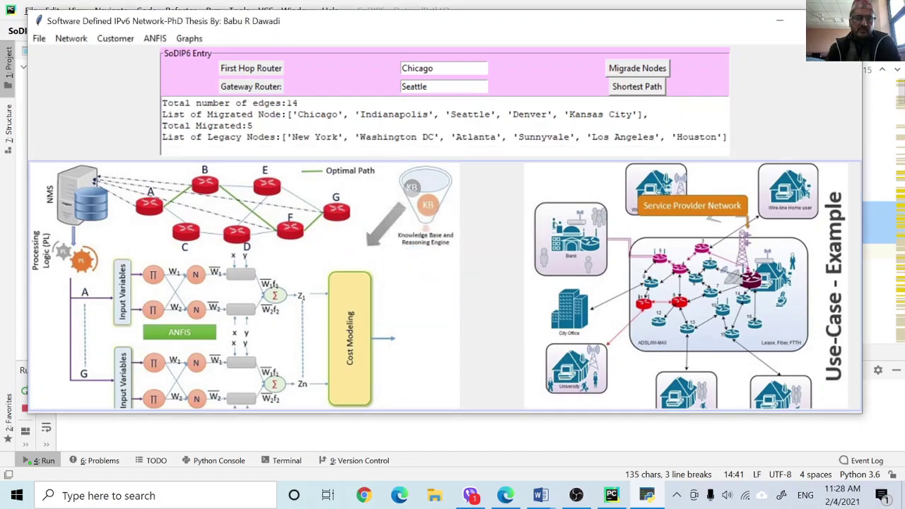
Step: Show the network's graph details and review the migrated node list, migrated total and legacy node list
{"action": "left_click", "coordinate": [75, 39]}
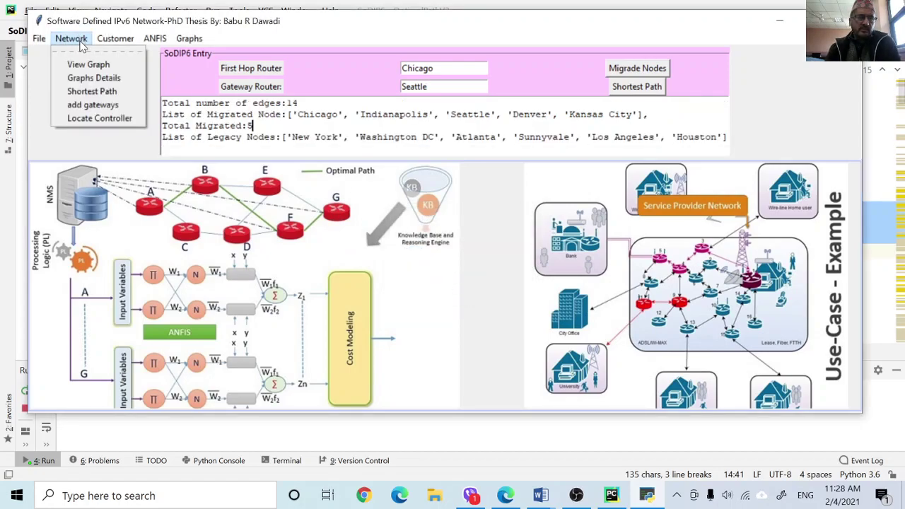
{"action": "left_click", "coordinate": [91, 77]}
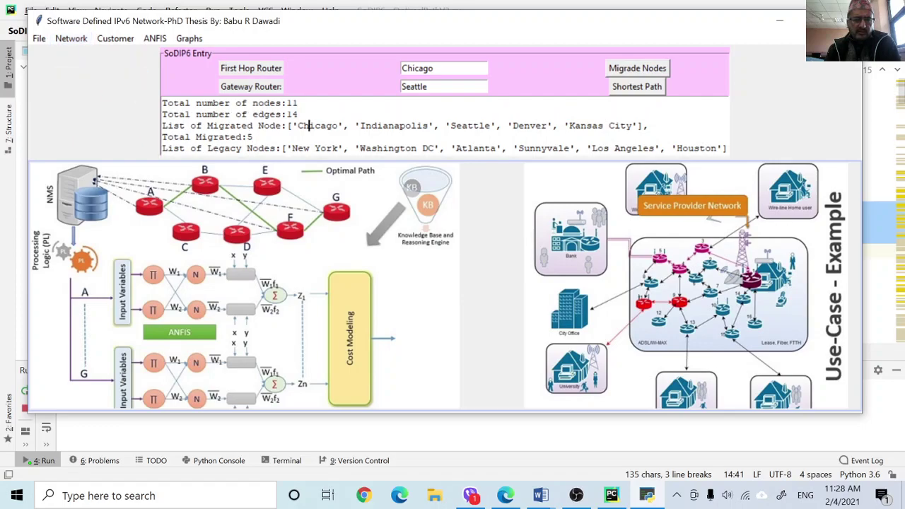
{"action": "left_click_drag", "start_coordinate": [253, 137], "coordinate": [236, 137]}
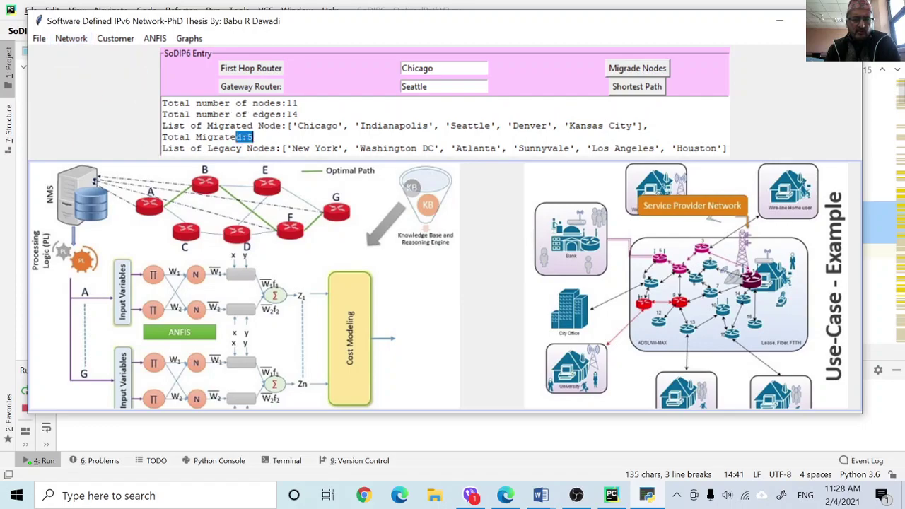
{"action": "scroll", "coordinate": [444, 125], "scroll_direction": "down", "scroll_amount": 1}
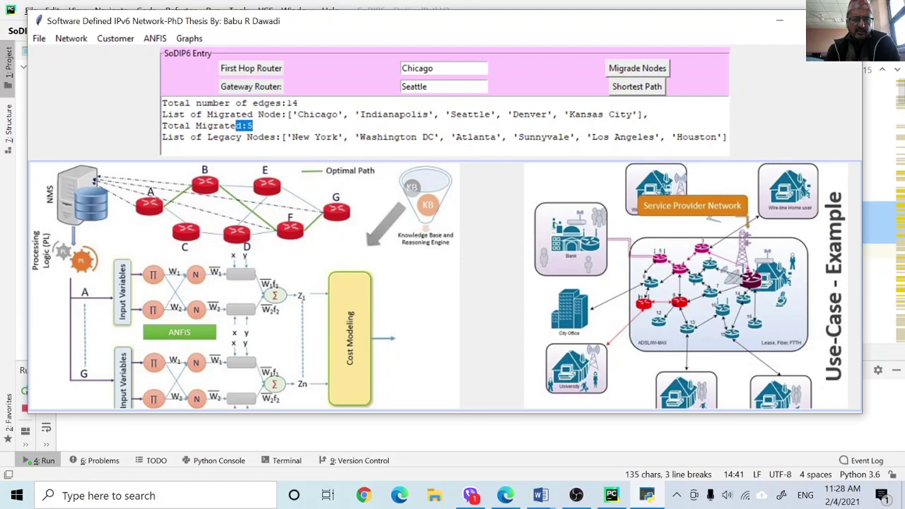
{"action": "left_click_drag", "start_coordinate": [230, 114], "coordinate": [638, 115]}
{"action": "left_click_drag", "start_coordinate": [252, 137], "coordinate": [468, 137]}
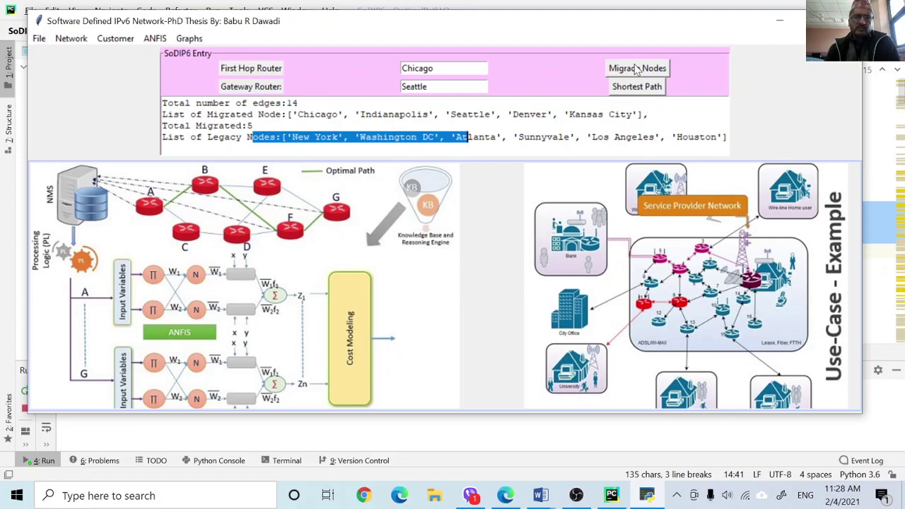
Step: Plot the shortest path from Chicago to Seattle, enlarge the figure to inspect the migrated nodes, and close it
{"action": "left_click", "coordinate": [638, 87]}
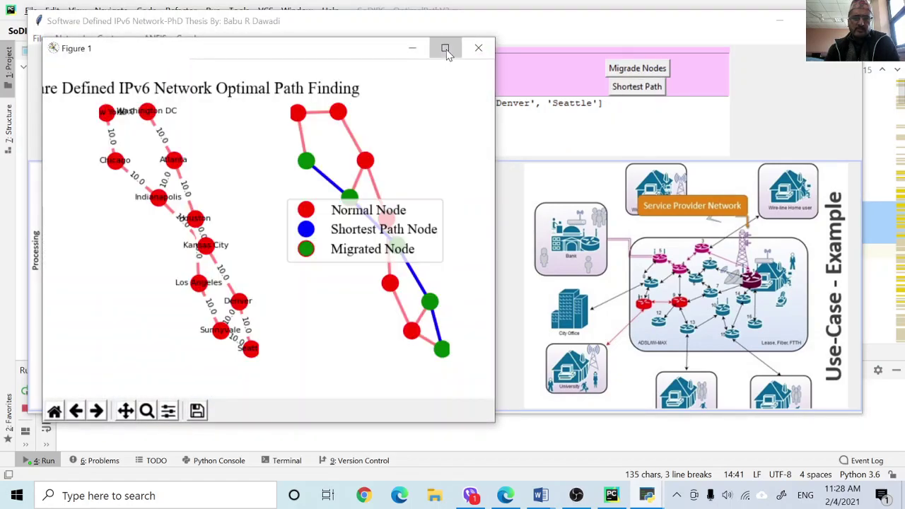
{"action": "left_click", "coordinate": [445, 47]}
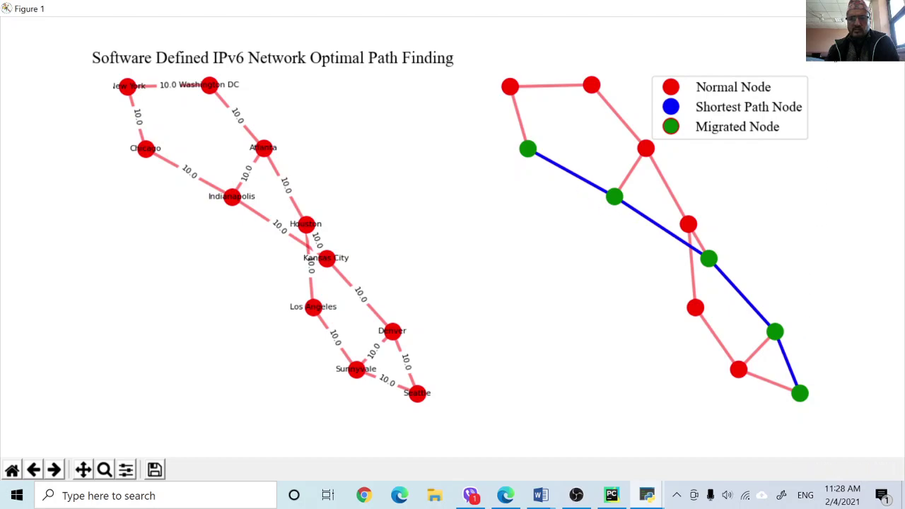
{"action": "key", "text": "alt+F4"}
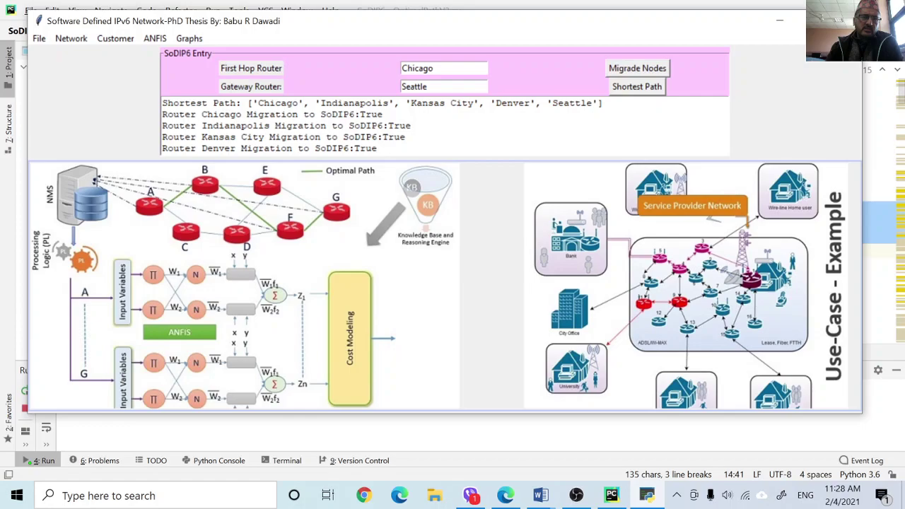
Step: Load the customer data from the customer-Details-Abiline file in the DataSet folder
{"action": "left_click_drag", "start_coordinate": [282, 24], "coordinate": [282, 15]}
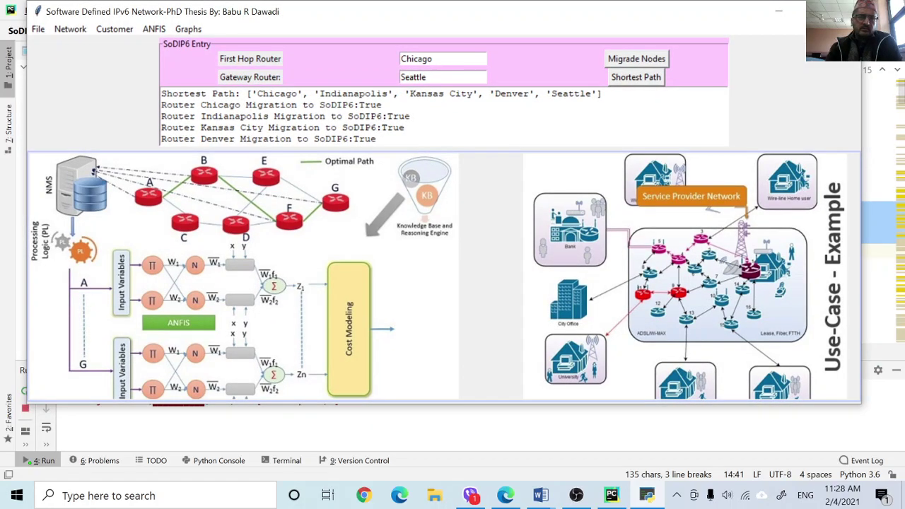
{"action": "left_click", "coordinate": [125, 31]}
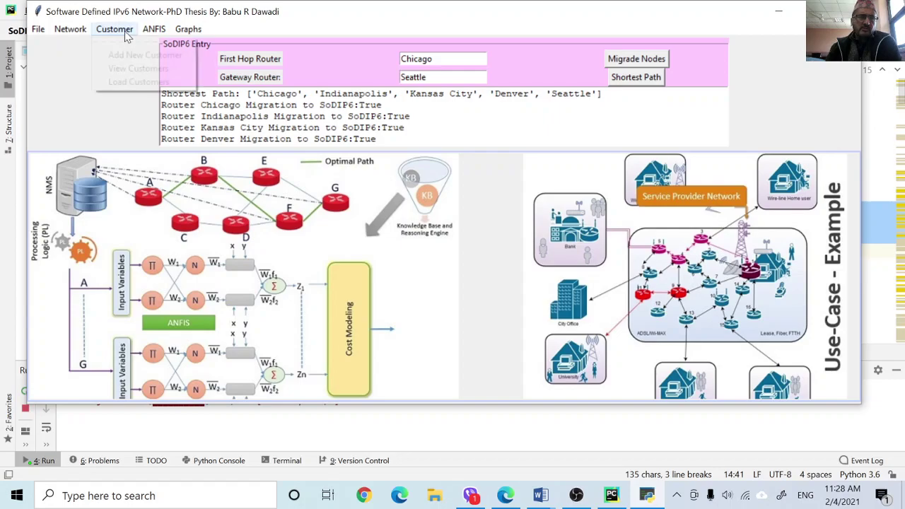
{"action": "left_click", "coordinate": [138, 81]}
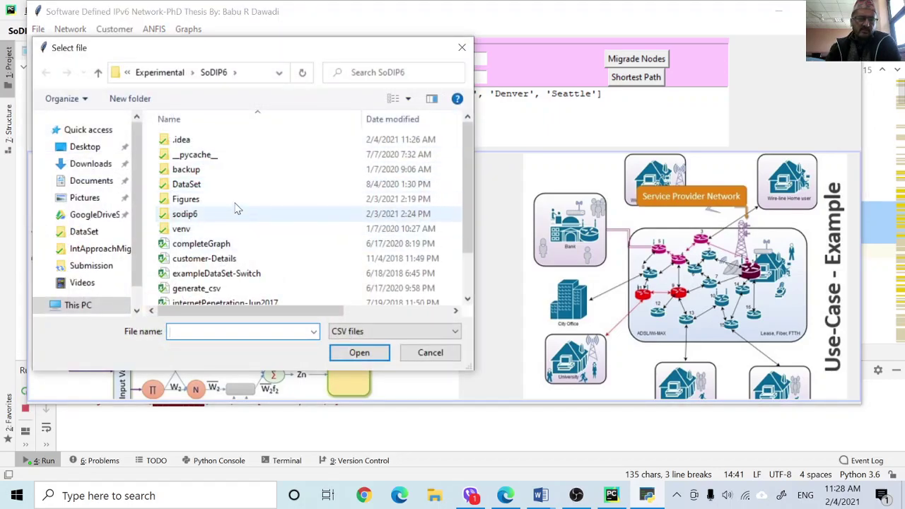
{"action": "double_click", "coordinate": [213, 184]}
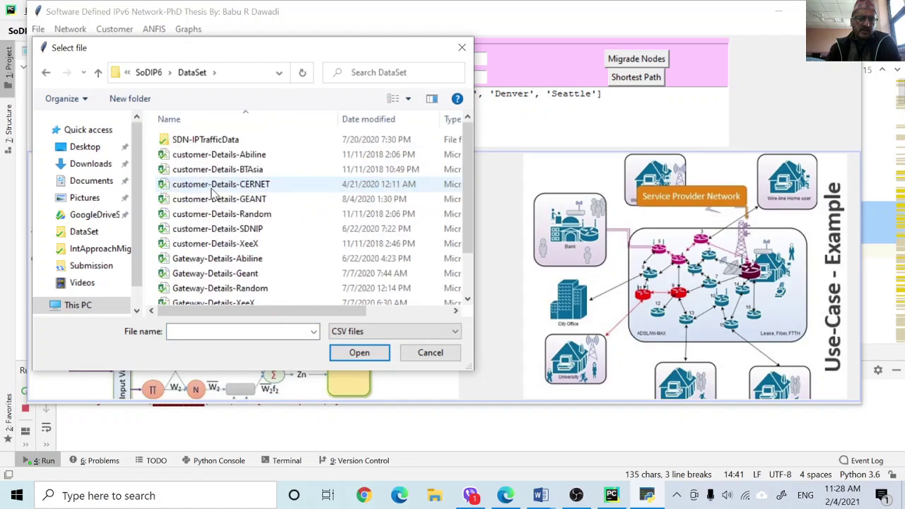
{"action": "left_click", "coordinate": [260, 156]}
{"action": "left_click", "coordinate": [358, 352]}
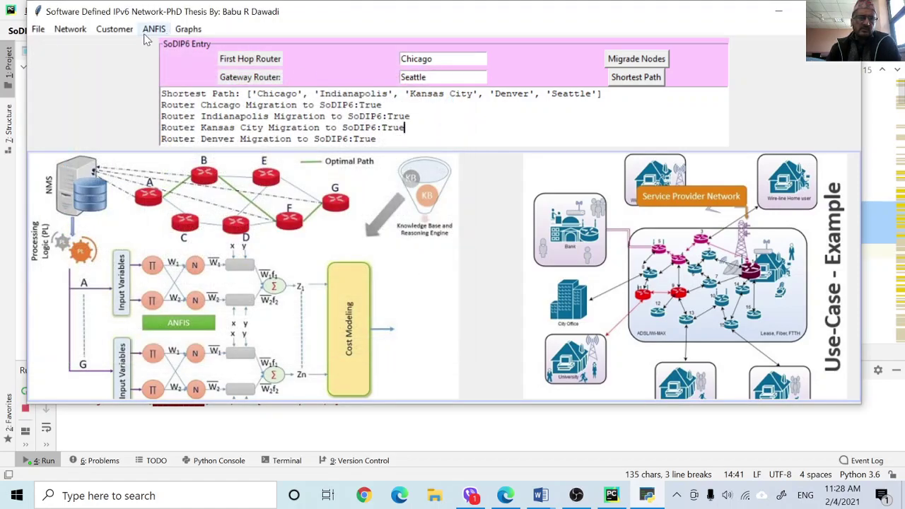
Step: Try to load the customer data again and dismiss the message
{"action": "left_click", "coordinate": [115, 29]}
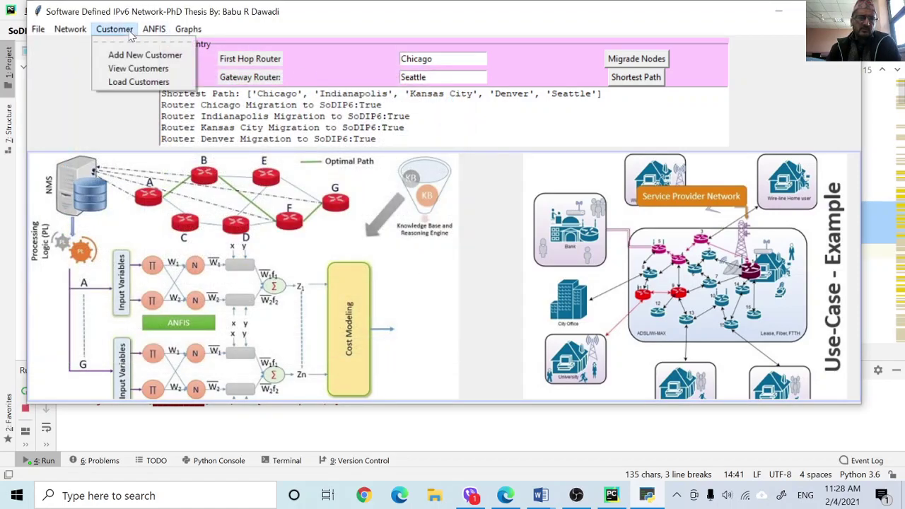
{"action": "left_click", "coordinate": [140, 82]}
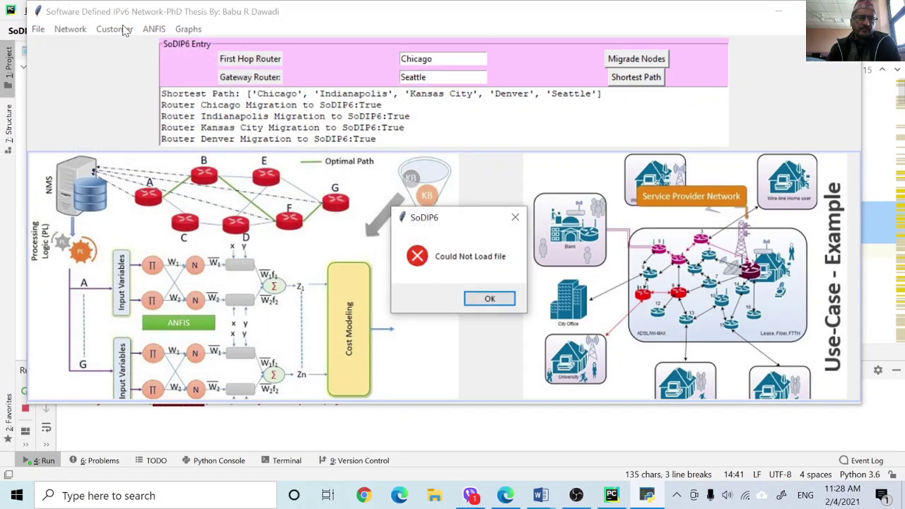
{"action": "left_click", "coordinate": [489, 300]}
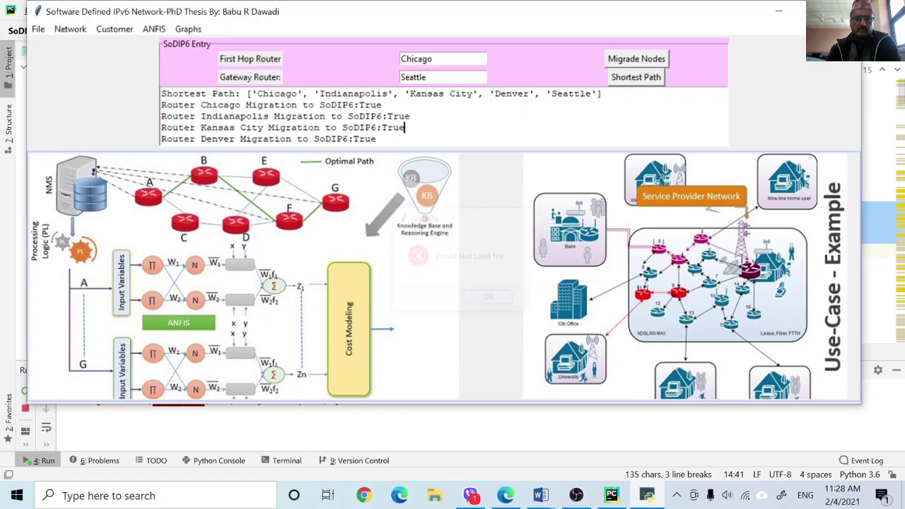
Step: View the customer list, check the customers' addresses, gateway routers and priorities, and close the list
{"action": "left_click", "coordinate": [115, 29]}
{"action": "left_click", "coordinate": [139, 69]}
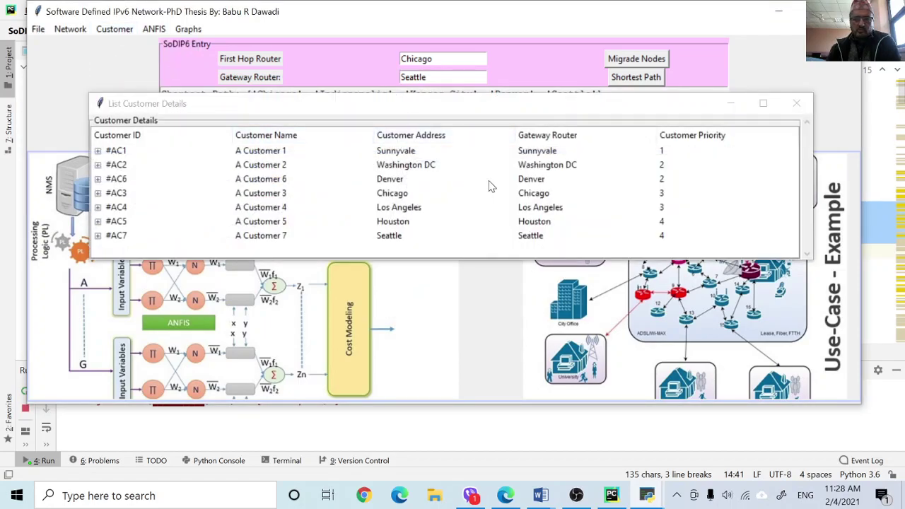
{"action": "left_click", "coordinate": [413, 156]}
{"action": "left_click", "coordinate": [325, 181]}
{"action": "left_click", "coordinate": [378, 212]}
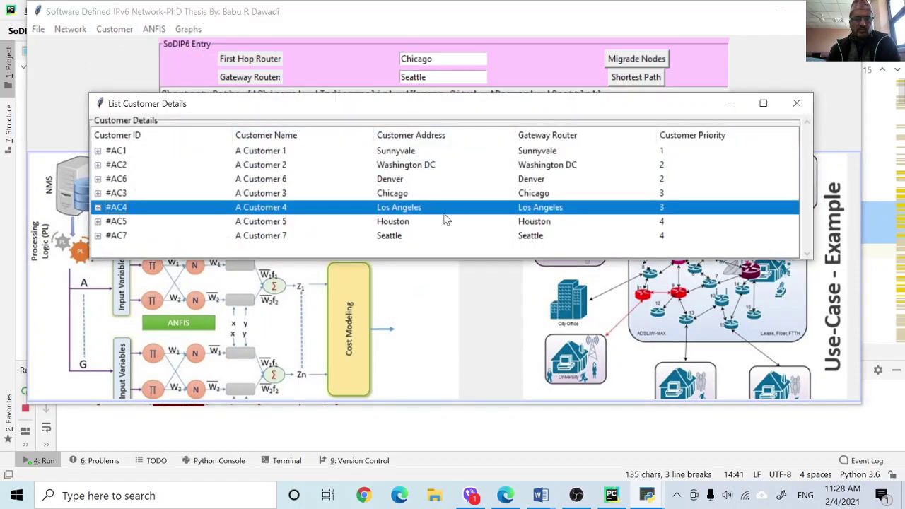
{"action": "left_click", "coordinate": [546, 223]}
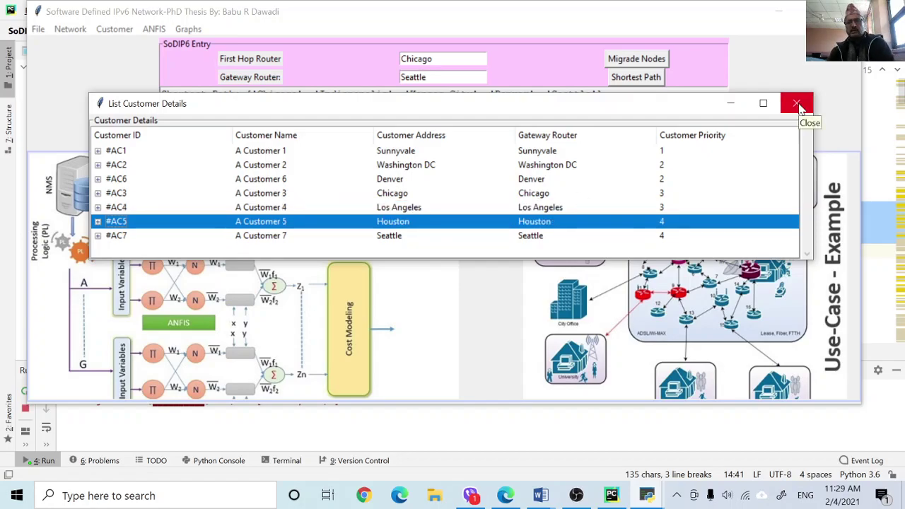
{"action": "left_click", "coordinate": [797, 104]}
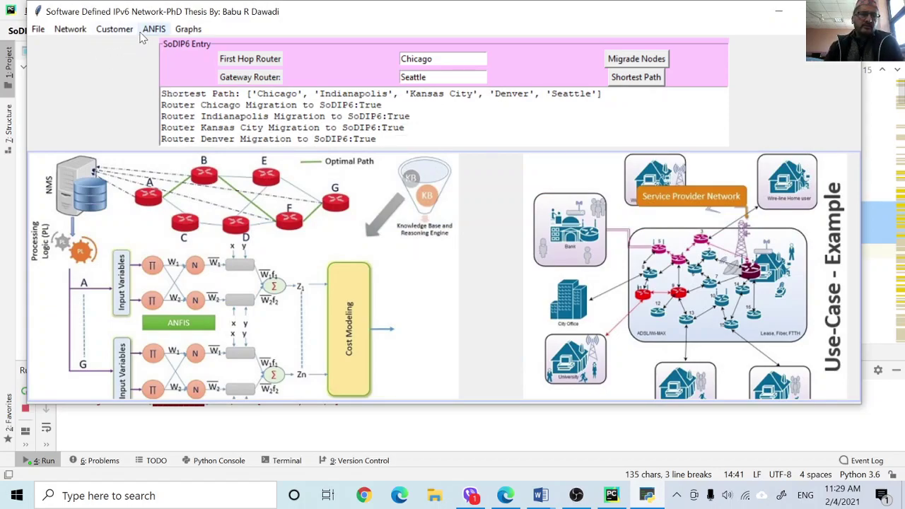
Step: Simulate the migration, examine the enlarged charts of unmigrated routers and joint migration cost per phase, and close the figure
{"action": "left_click", "coordinate": [117, 30]}
{"action": "mouse_move", "coordinate": [156, 34]}
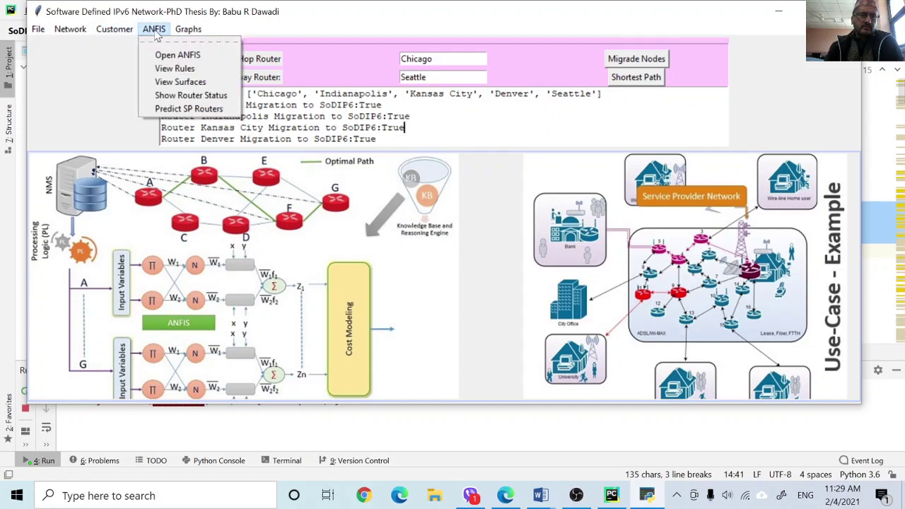
{"action": "mouse_move", "coordinate": [185, 34]}
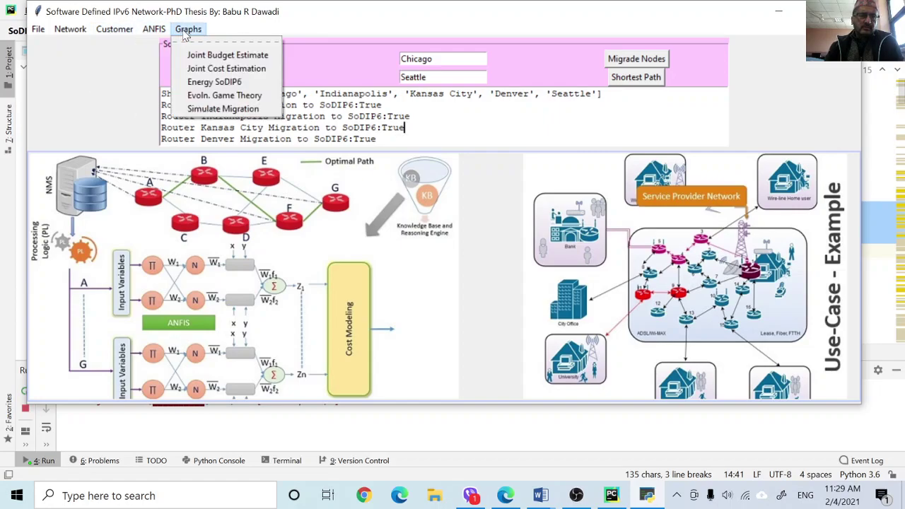
{"action": "left_click", "coordinate": [224, 109]}
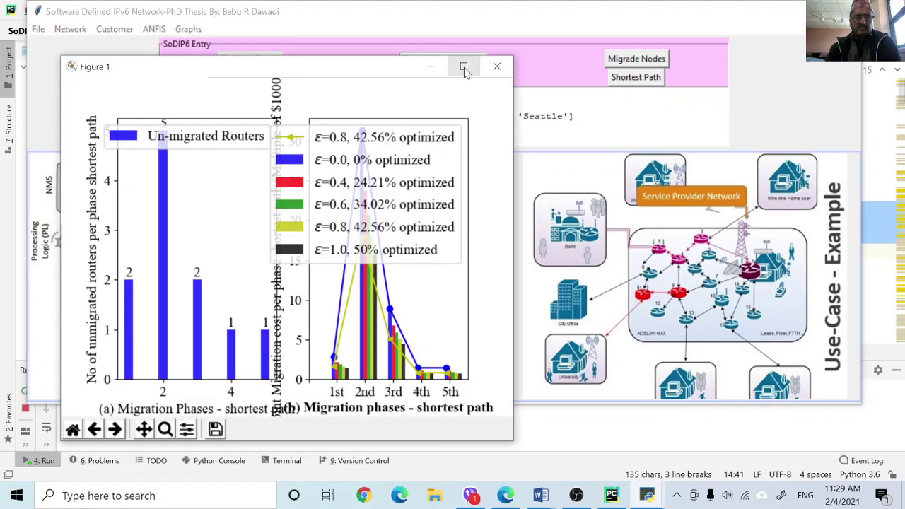
{"action": "left_click", "coordinate": [463, 67]}
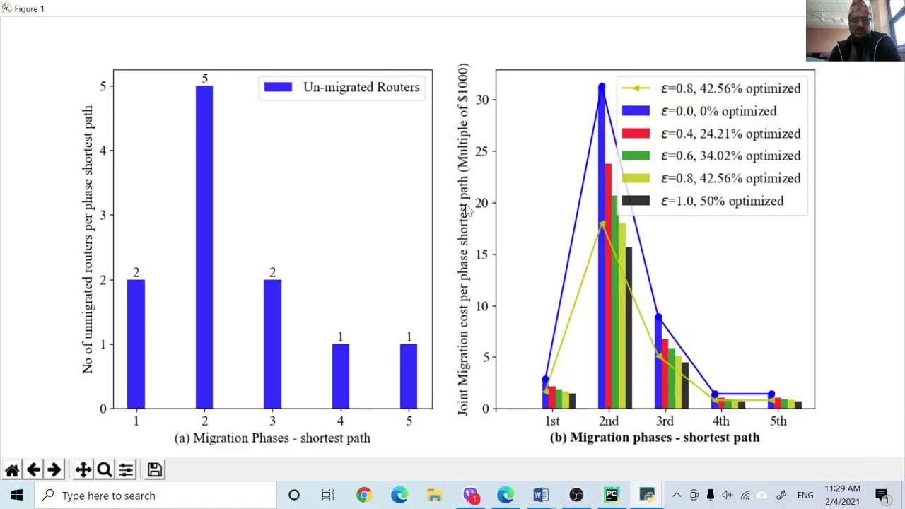
{"action": "key", "text": "alt+F4"}
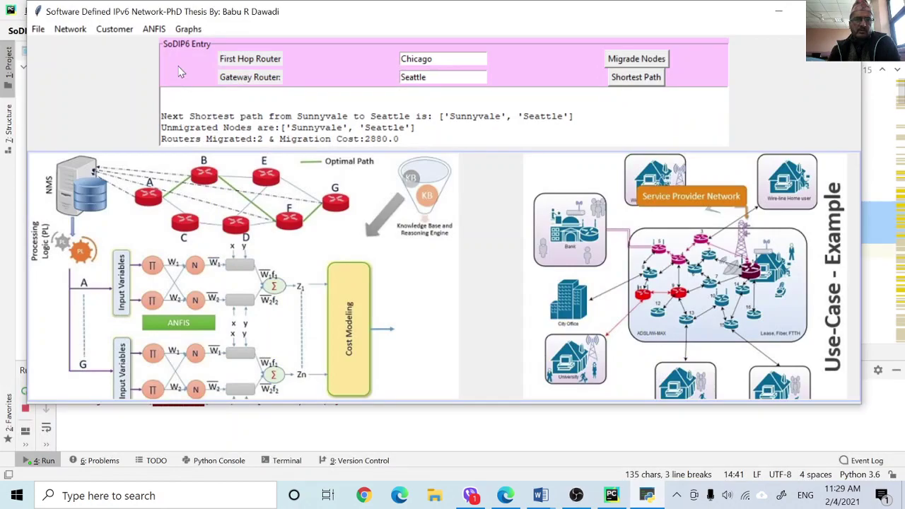
Step: Plot the evolutionary game theory graphs, examine them enlarged, and close the figure
{"action": "left_click", "coordinate": [188, 29]}
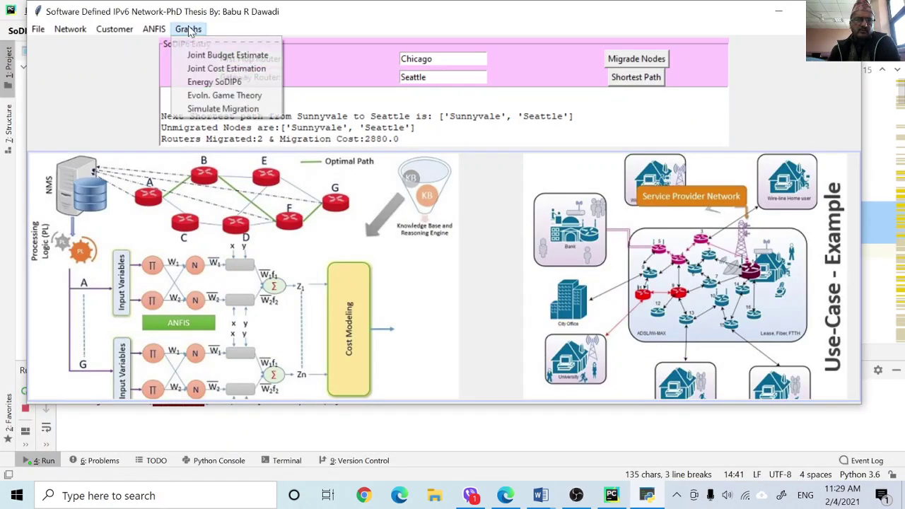
{"action": "left_click", "coordinate": [239, 99]}
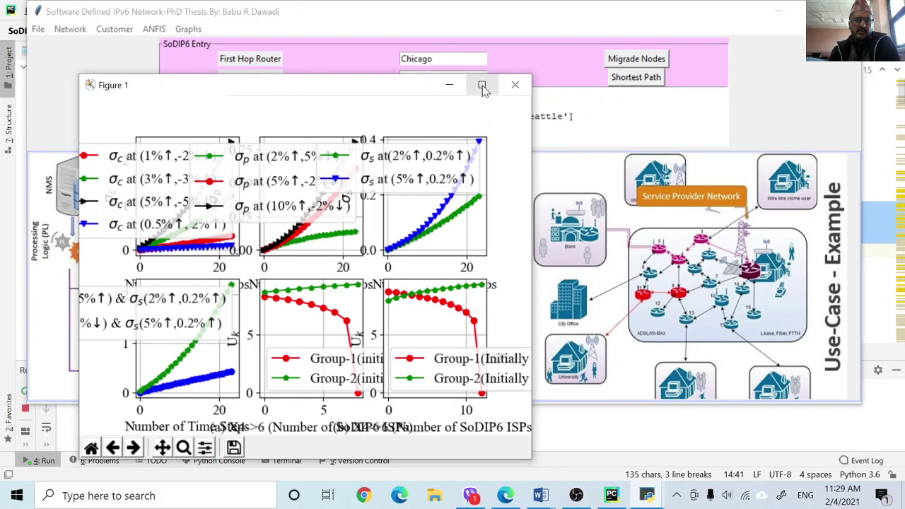
{"action": "left_click", "coordinate": [480, 85]}
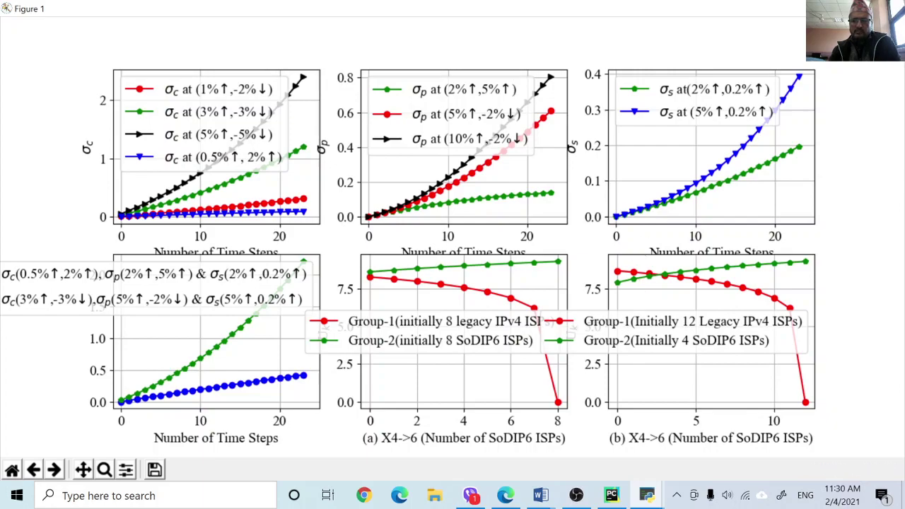
{"action": "key", "text": "alt+F4"}
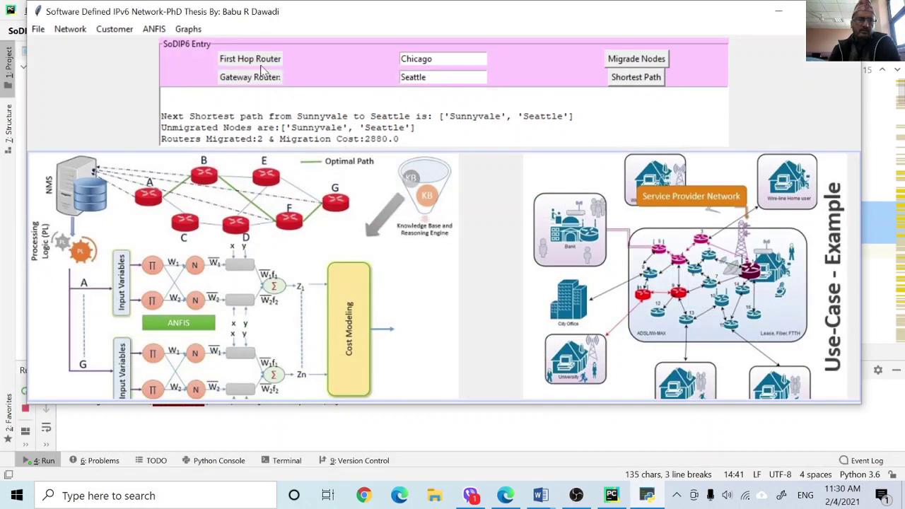
Step: Plot the joint budget estimate graph, examine the phase-wise priority migration costs of the three networks enlarged, and close the figure
{"action": "left_click", "coordinate": [188, 31]}
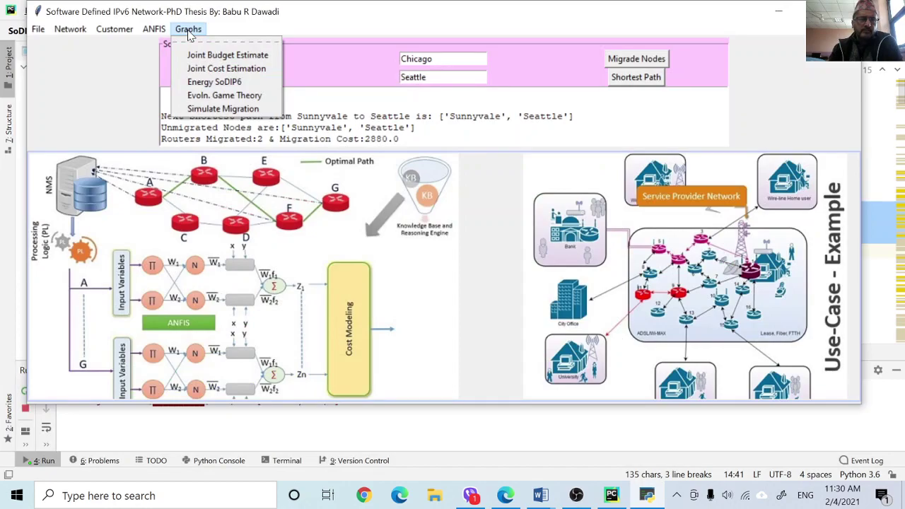
{"action": "left_click", "coordinate": [220, 61]}
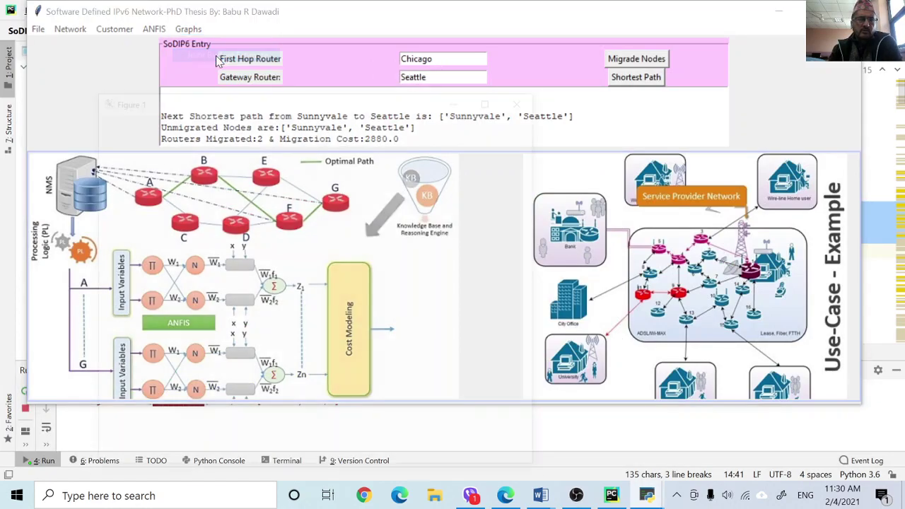
{"action": "left_click_drag", "start_coordinate": [424, 105], "coordinate": [560, 52]}
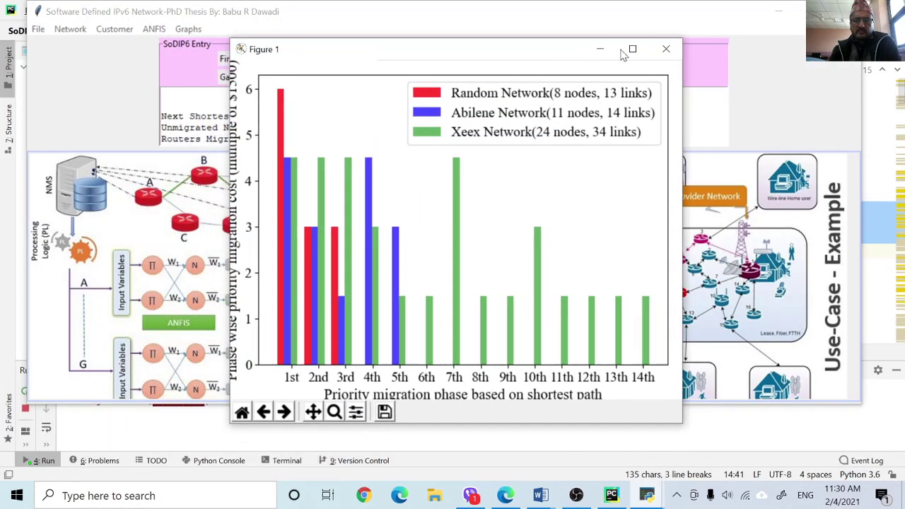
{"action": "left_click", "coordinate": [632, 48]}
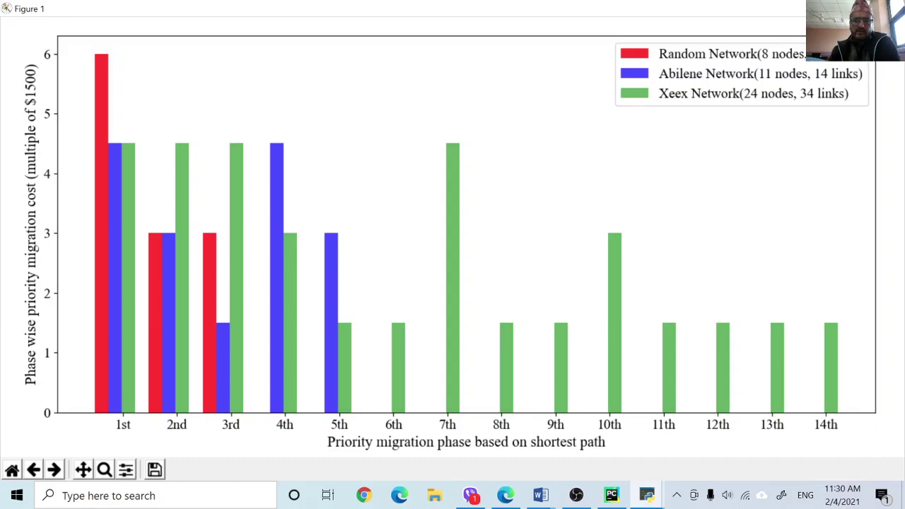
{"action": "key", "text": "alt+F4"}
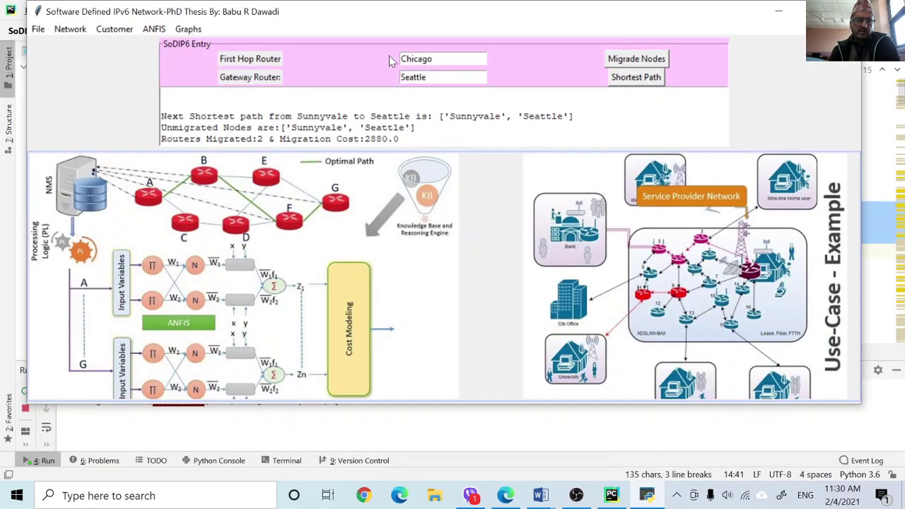
Step: Plot the joint cost estimation graph, examine the migration cost variance against the shared cost coefficient, and close the figure
{"action": "left_click", "coordinate": [190, 29]}
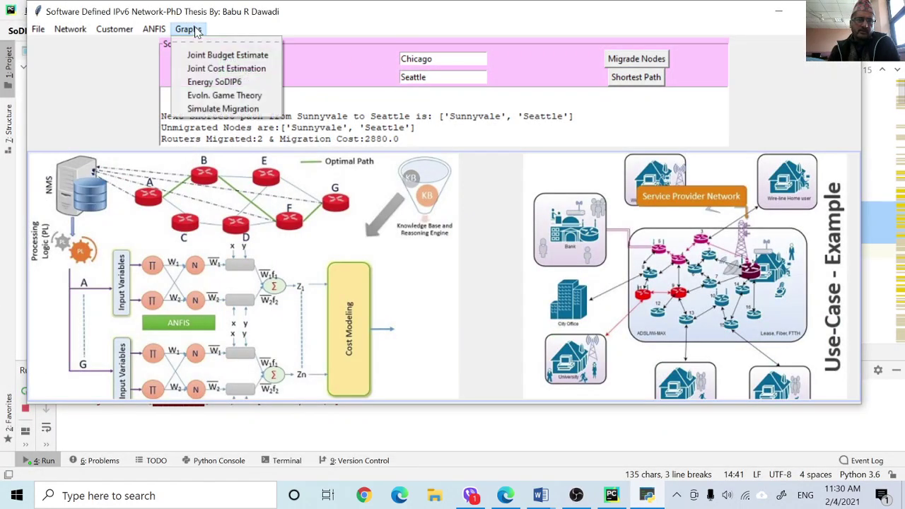
{"action": "left_click", "coordinate": [225, 68]}
{"action": "left_click_drag", "start_coordinate": [432, 125], "coordinate": [537, 50]}
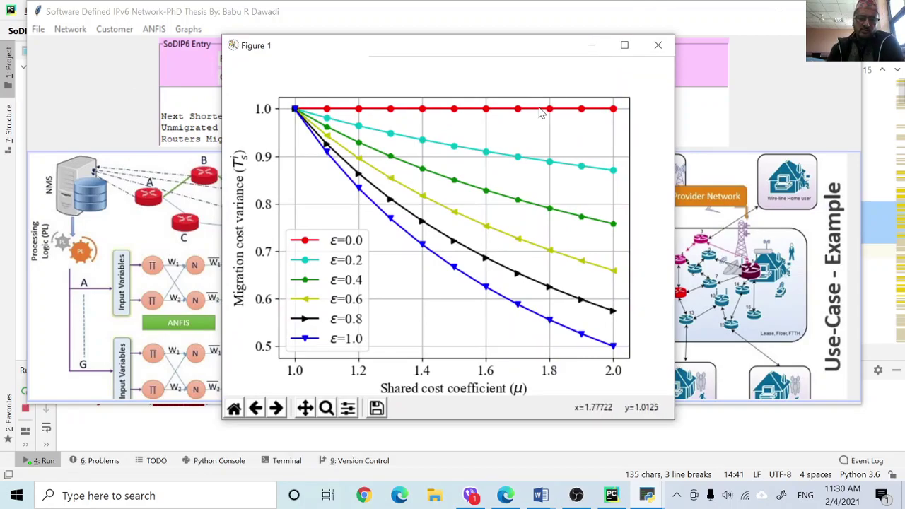
{"action": "left_click", "coordinate": [656, 52]}
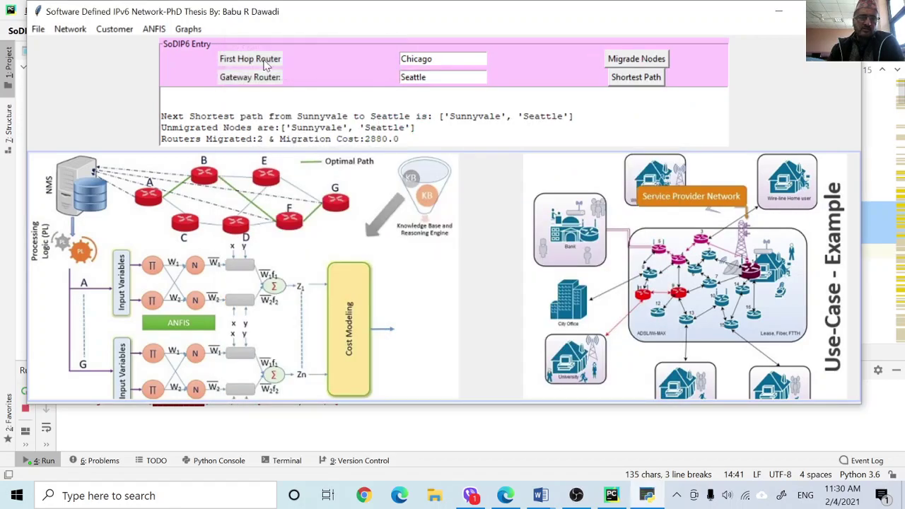
Step: Plot the SoDIP6 energy graphs, examine the enlarged energy consumption charts for switches and links, and close the figure
{"action": "left_click", "coordinate": [188, 29]}
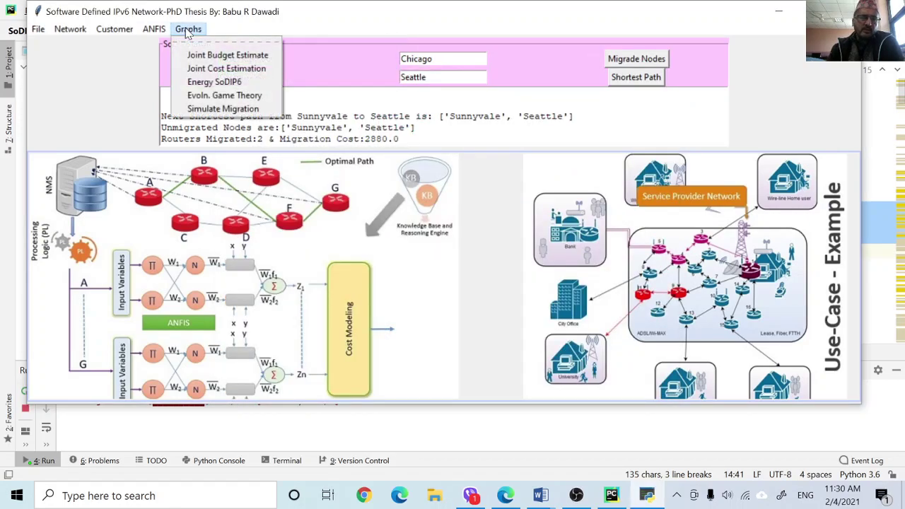
{"action": "left_click", "coordinate": [214, 82]}
{"action": "left_click", "coordinate": [424, 29]}
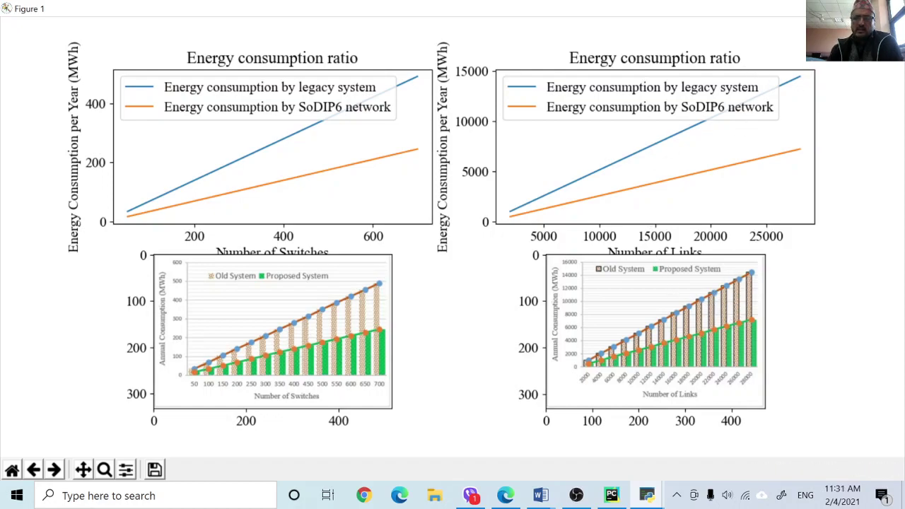
{"action": "key", "text": "alt+F4"}
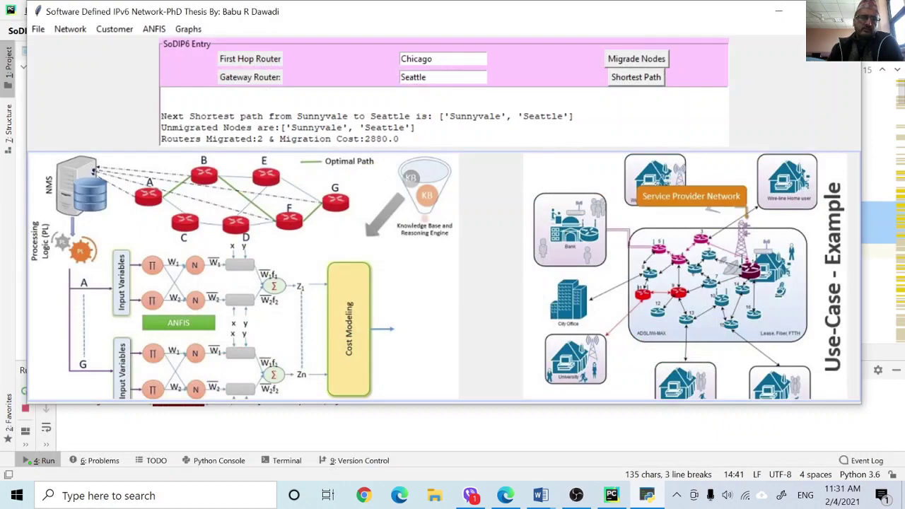
{"action": "scroll", "coordinate": [366, 116], "scroll_direction": "down", "scroll_amount": 1}
{"action": "scroll", "coordinate": [365, 116], "scroll_direction": "up", "scroll_amount": 1}
{"action": "scroll", "coordinate": [366, 116], "scroll_direction": "down", "scroll_amount": 5}
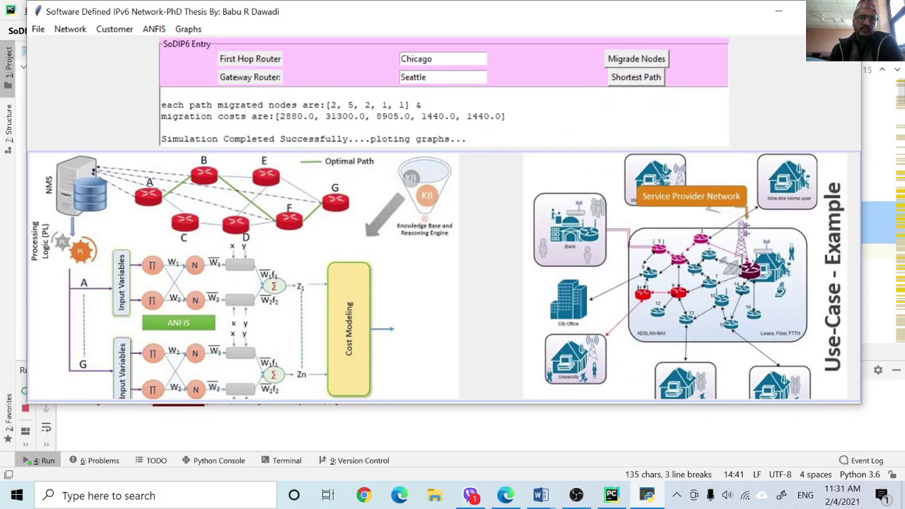
{"action": "scroll", "coordinate": [366, 116], "scroll_direction": "up", "scroll_amount": 3}
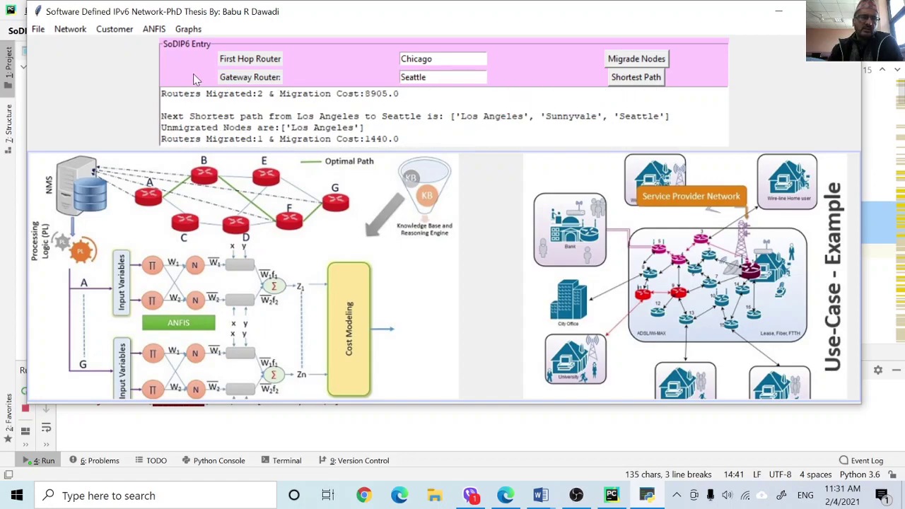
Step: Add gateways to the network by loading the Gateway-Details-Abiline CSV file from the DataSet folder
{"action": "left_click", "coordinate": [70, 32]}
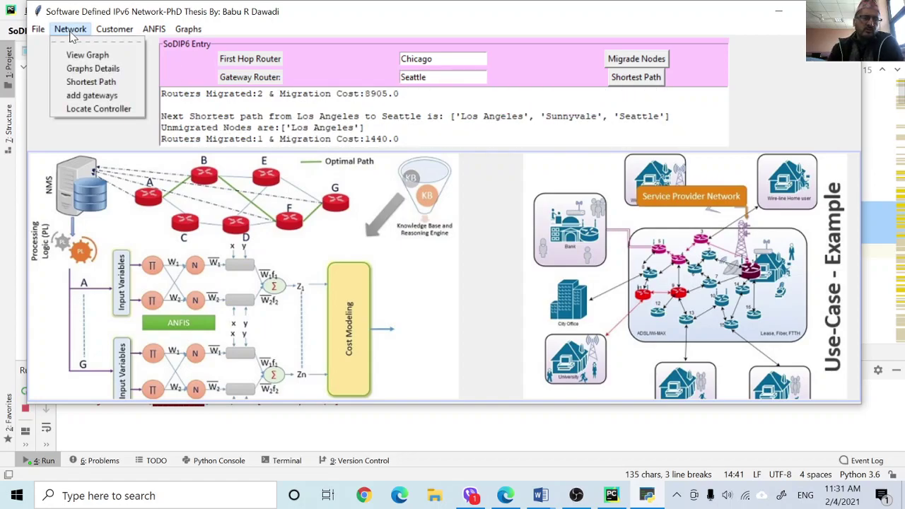
{"action": "left_click", "coordinate": [92, 96]}
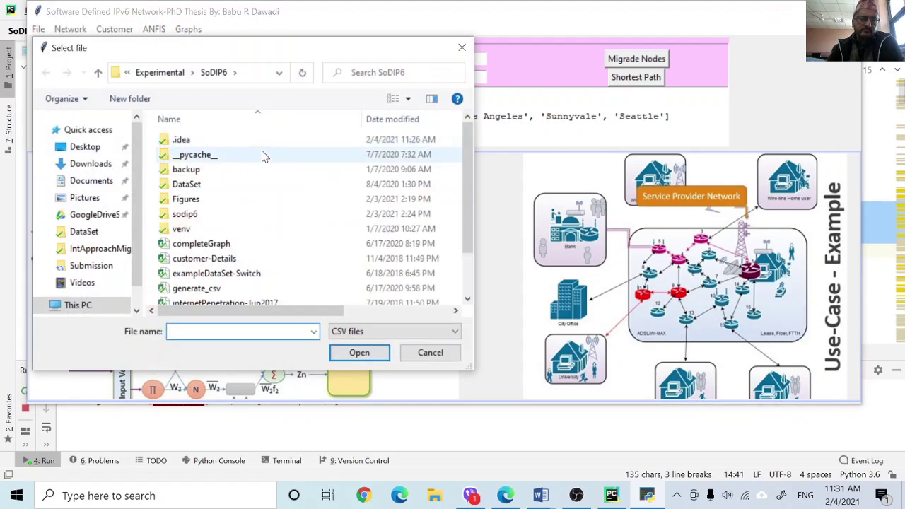
{"action": "double_click", "coordinate": [229, 184]}
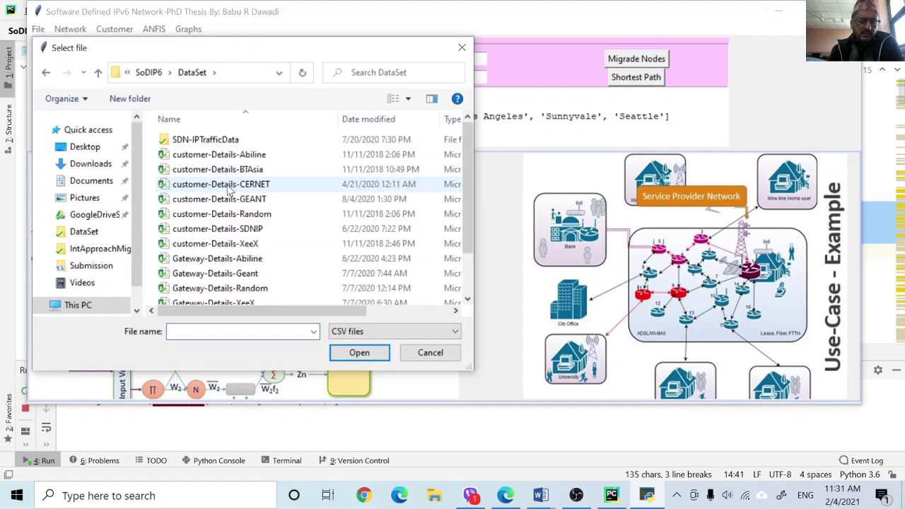
{"action": "scroll", "coordinate": [299, 205], "scroll_direction": "down", "scroll_amount": 3}
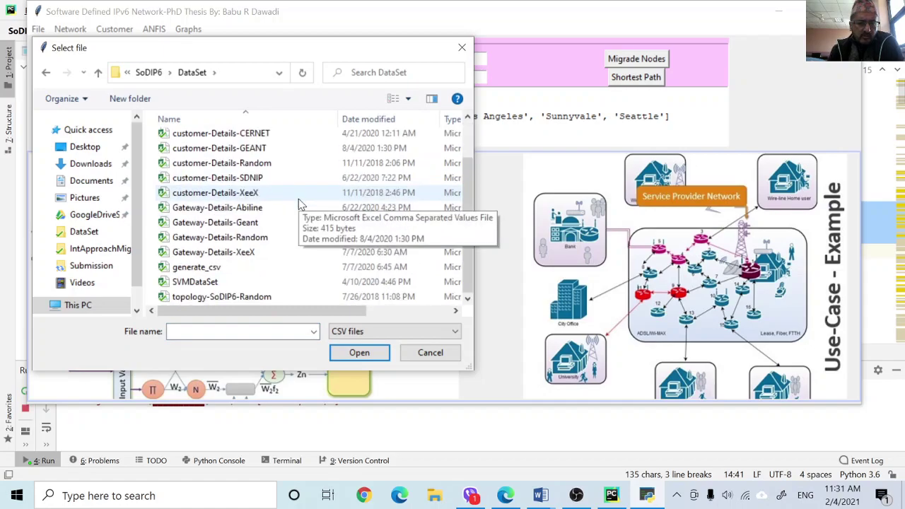
{"action": "left_click", "coordinate": [298, 205]}
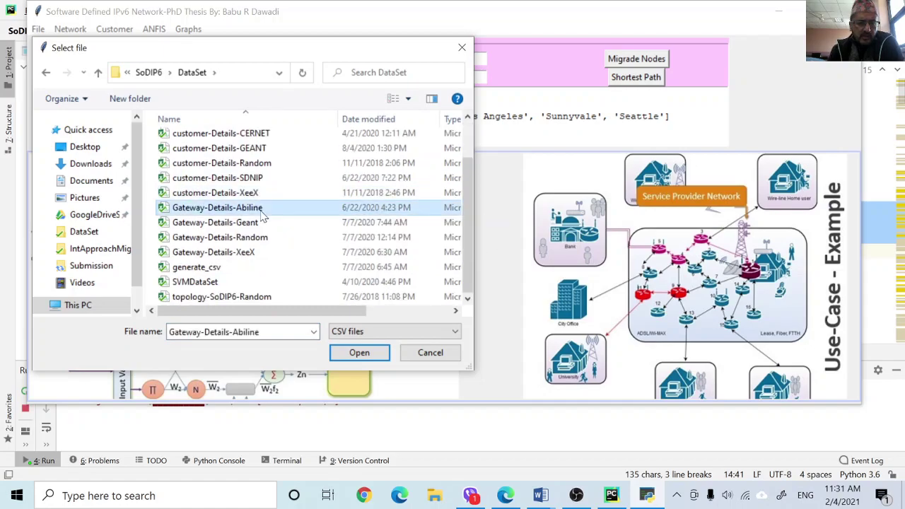
{"action": "left_click", "coordinate": [358, 356]}
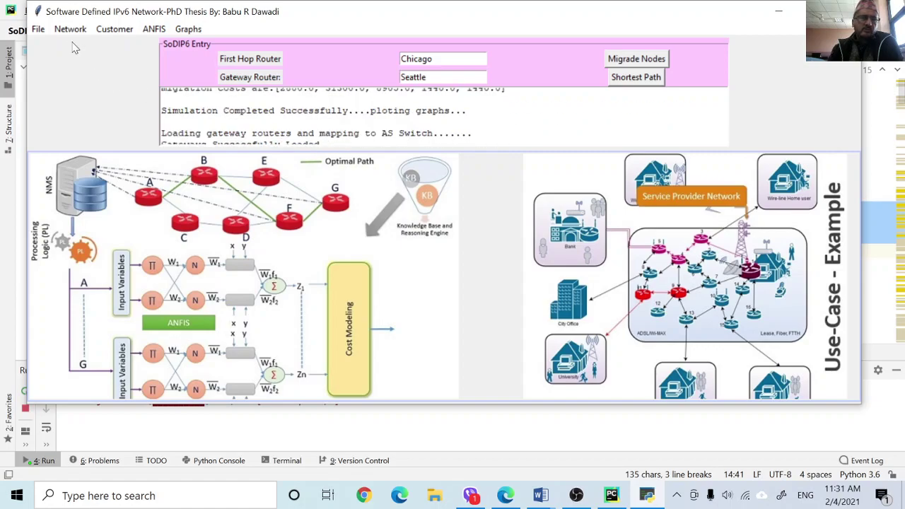
Step: View the network's migration topology graph, examine the gateway routers attached to it enlarged, and close the figure
{"action": "left_click", "coordinate": [70, 29]}
{"action": "left_click", "coordinate": [77, 51]}
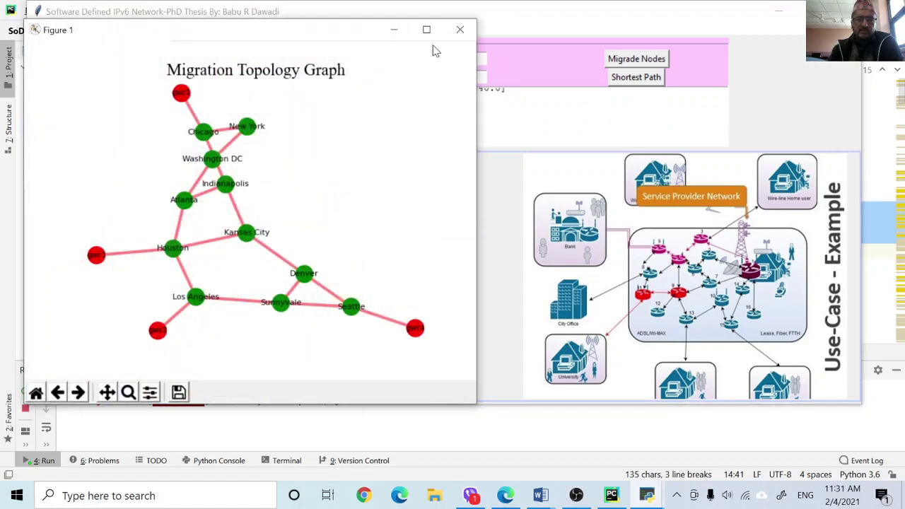
{"action": "left_click", "coordinate": [426, 29]}
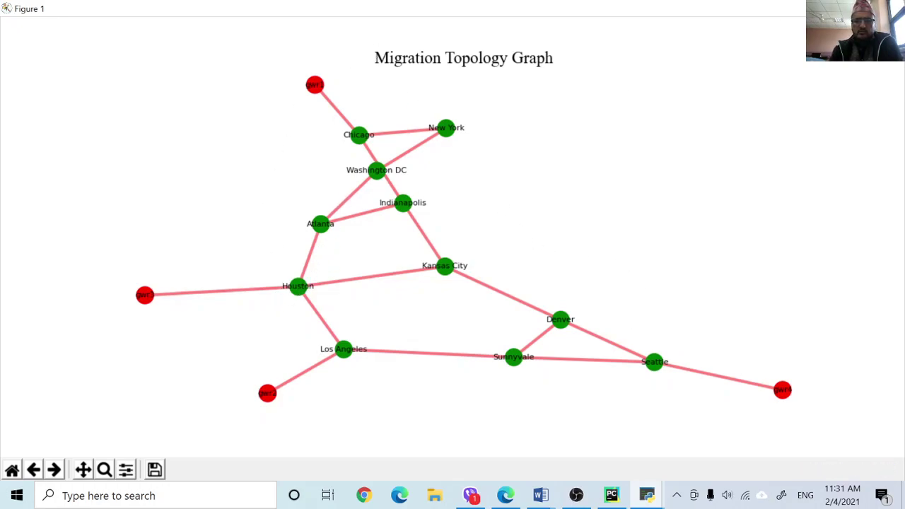
{"action": "left_click", "coordinate": [892, 8]}
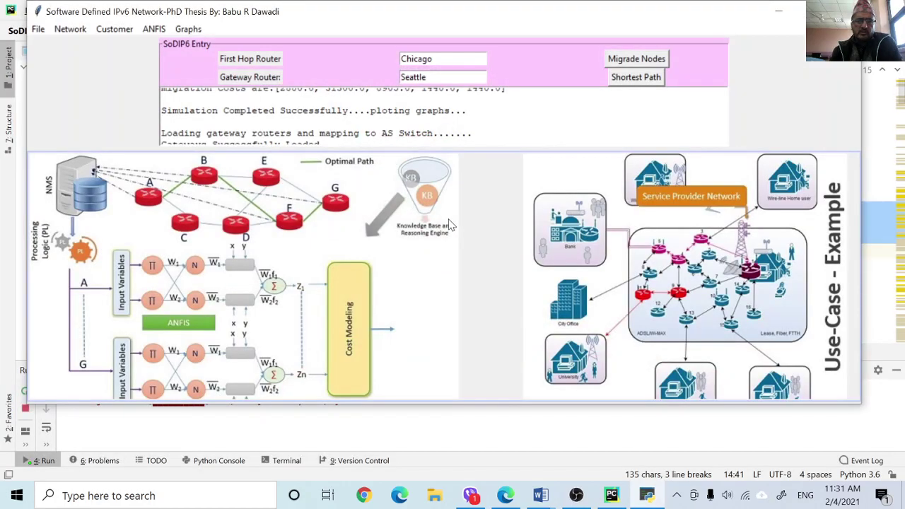
Step: Set the gateway router to gwr4, run the controller location, and enlarge the control path latency charts
{"action": "key", "text": "Tab"}
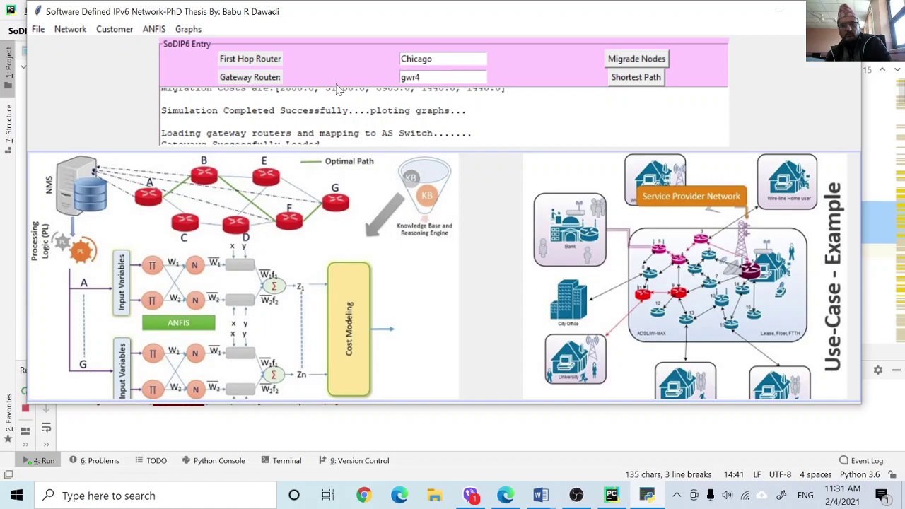
{"action": "left_click", "coordinate": [70, 29]}
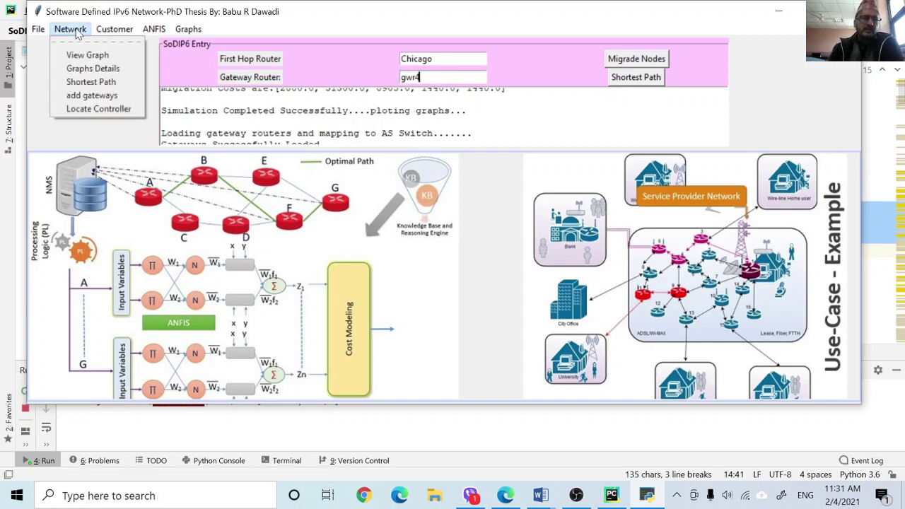
{"action": "left_click", "coordinate": [99, 108]}
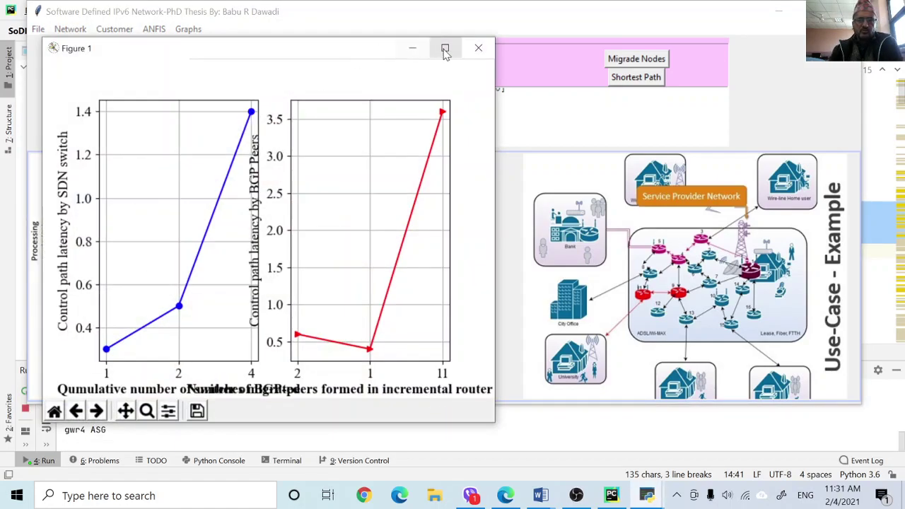
{"action": "left_click", "coordinate": [443, 47]}
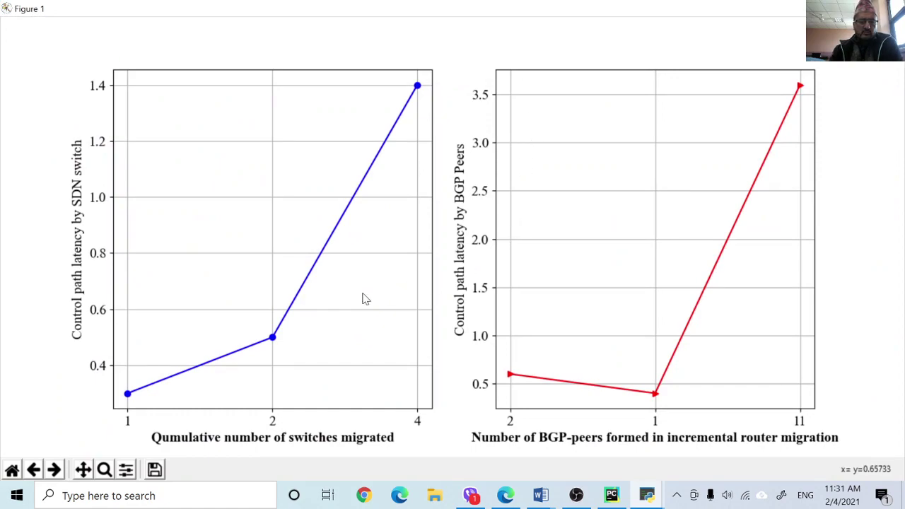